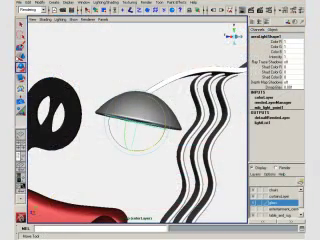
Step: Ready the Move tool for the lamp shade, orbit around it, and enable lit shading
key("w")
mouse_move(88, 143)
left_mouse_down("alt")
mouse_move(113, 140)
mouse_move(130, 146)
mouse_move(148, 117)
left_mouse_up("alt")
key("7")
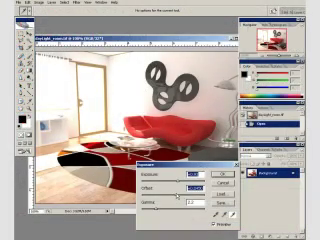
type("0.90")
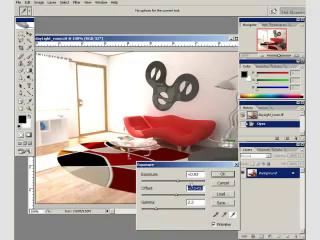